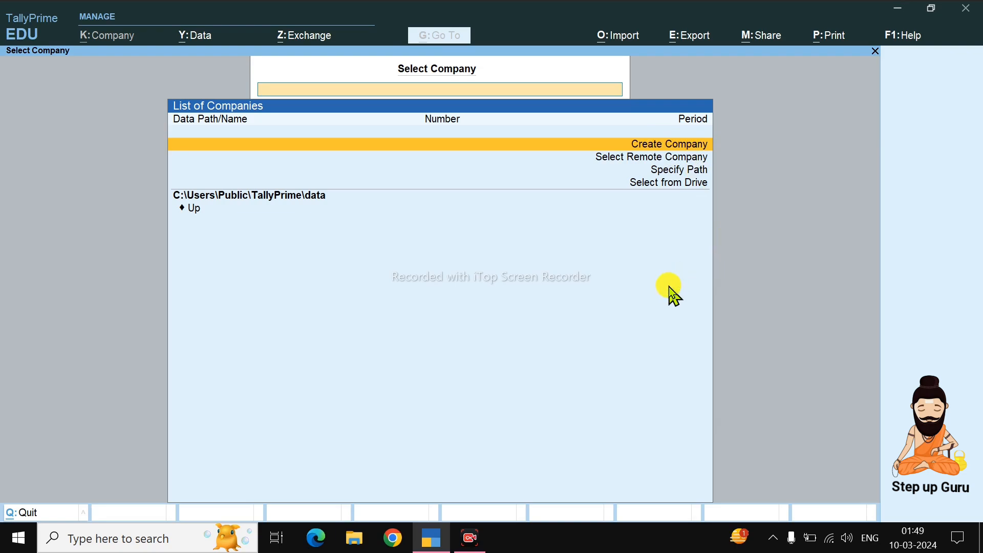
- Choose Create Company from Select Company to bring up the Company Creation form
key(Return)
key(Return)
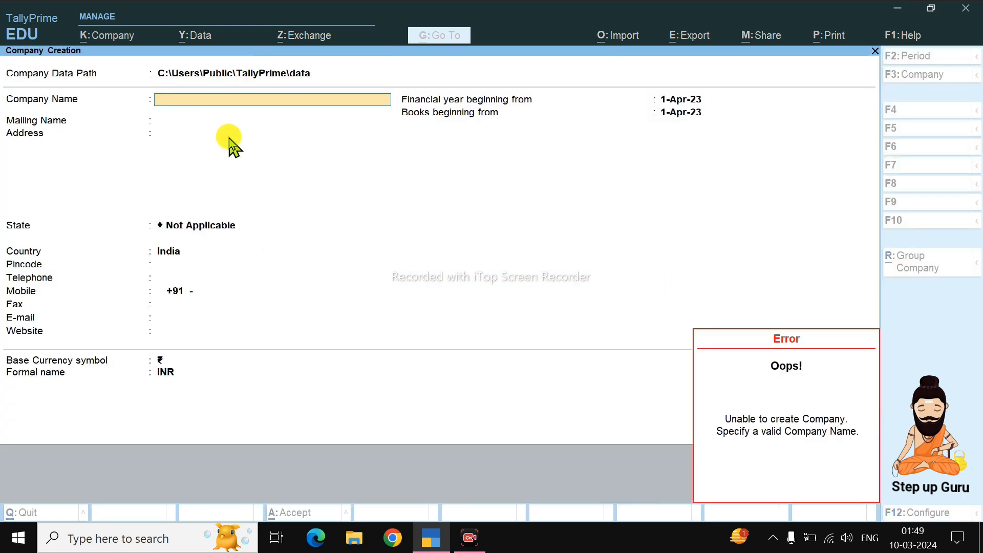
- Browse the Company Data Path drives with Select from Drive, opening the C:\ drive
key(BackSpace)
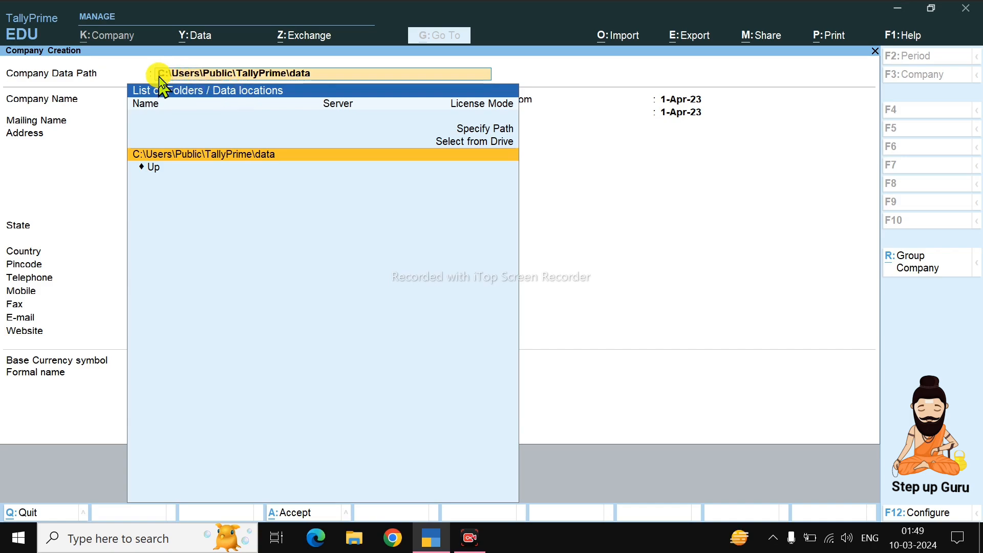
click(407, 148)
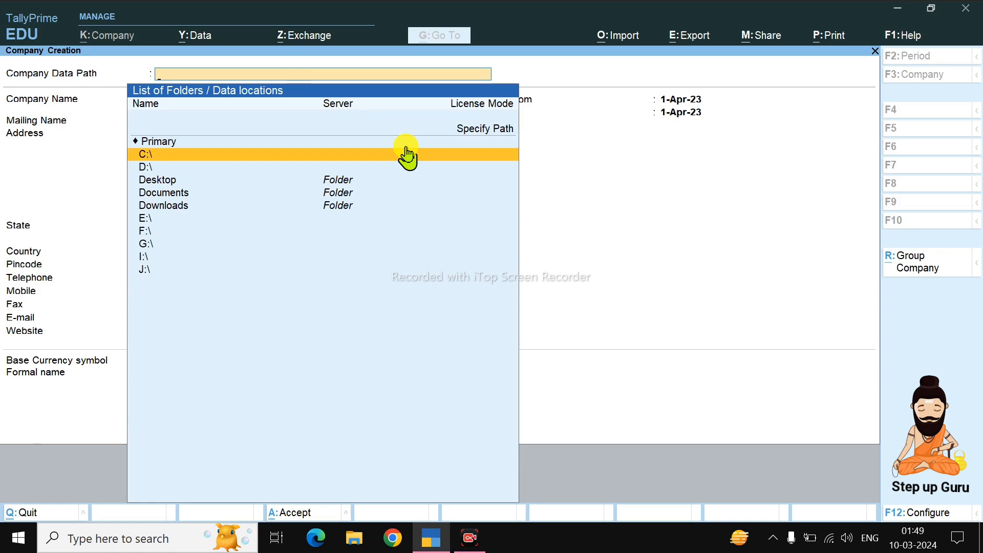
key(Down)
key(Down)
key(Down)
key(Down)
key(Down)
key(Down)
key(Down)
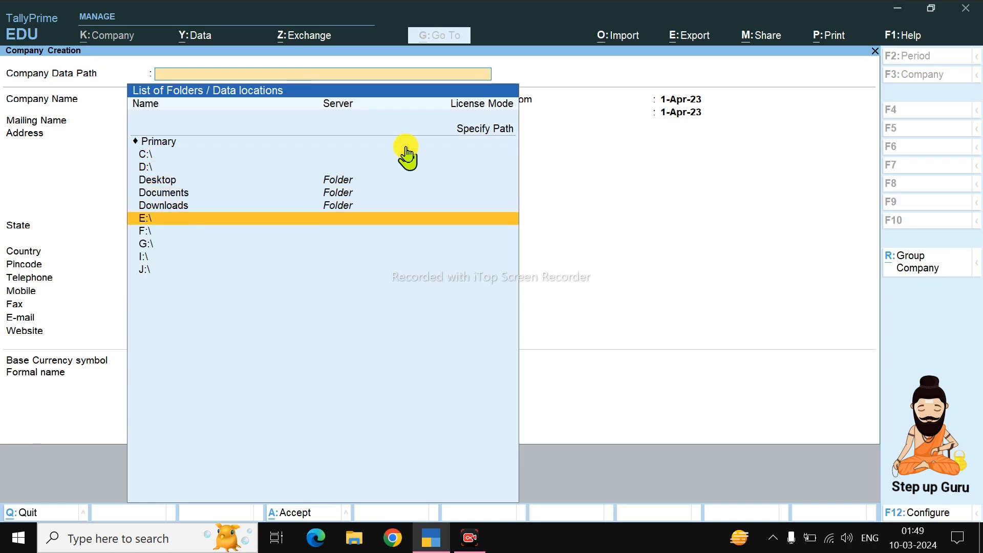
key(Up)
key(Up)
key(Up)
key(Up)
key(Up)
key(Up)
key(Up)
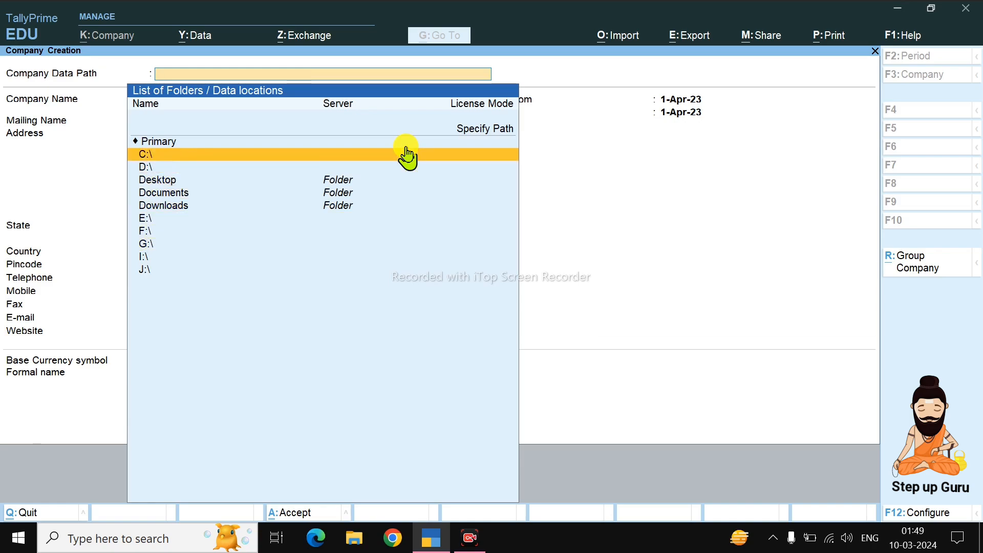
key(Return)
- Quit this company creation and select Create Company again
key(Escape)
key(Escape)
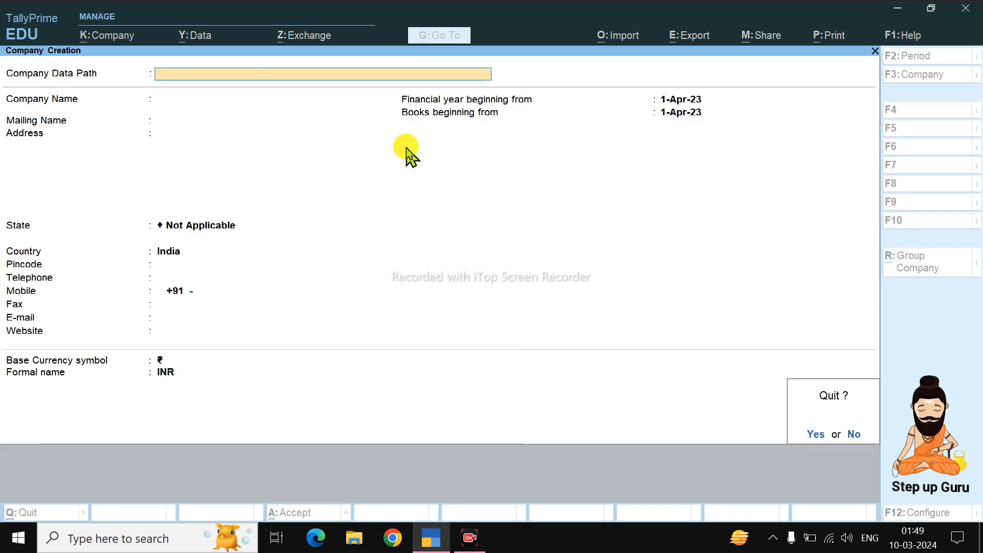
key(y)
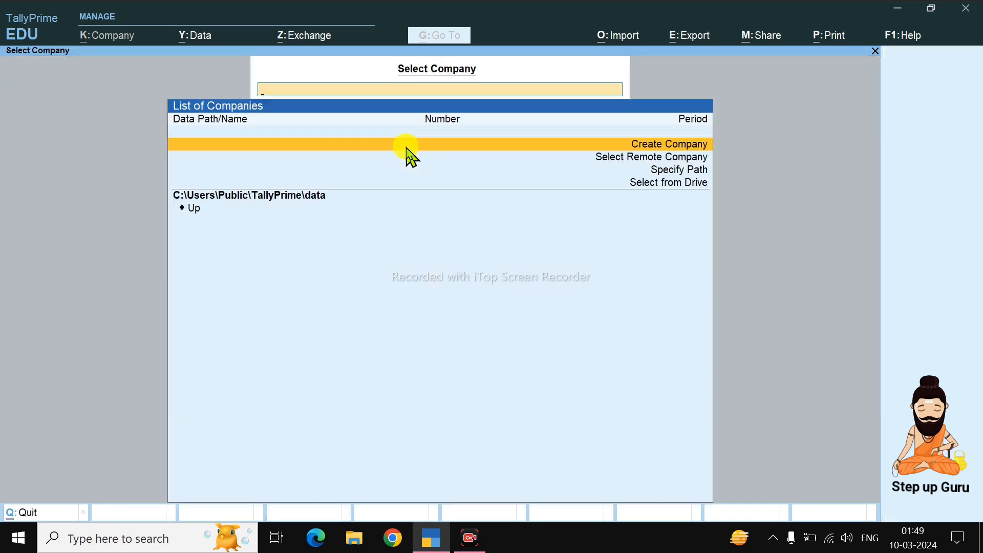
key(Escape)
key(Escape)
key(y)
click(406, 149)
- Name the company 'Step Up Guru' with mailing name SUG
key(Return)
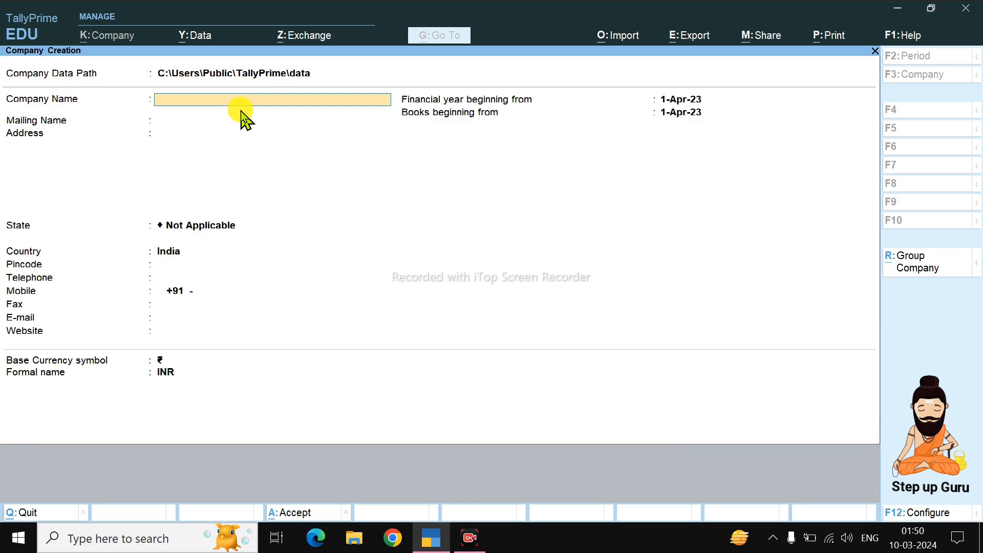
text(Step Up Gutu)
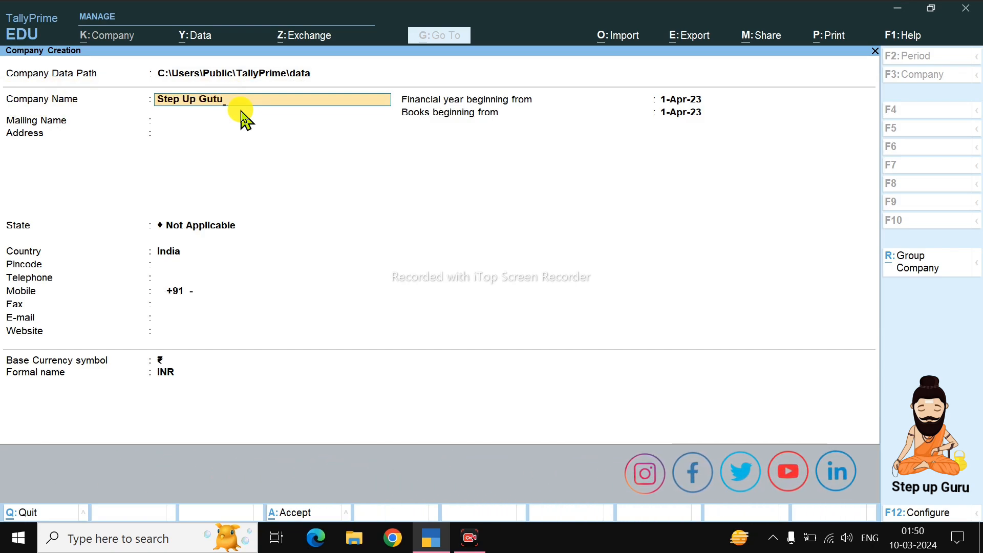
key(BackSpace)
text(ru)
key(BackSpace)
key(BackSpace)
key(BackSpace)
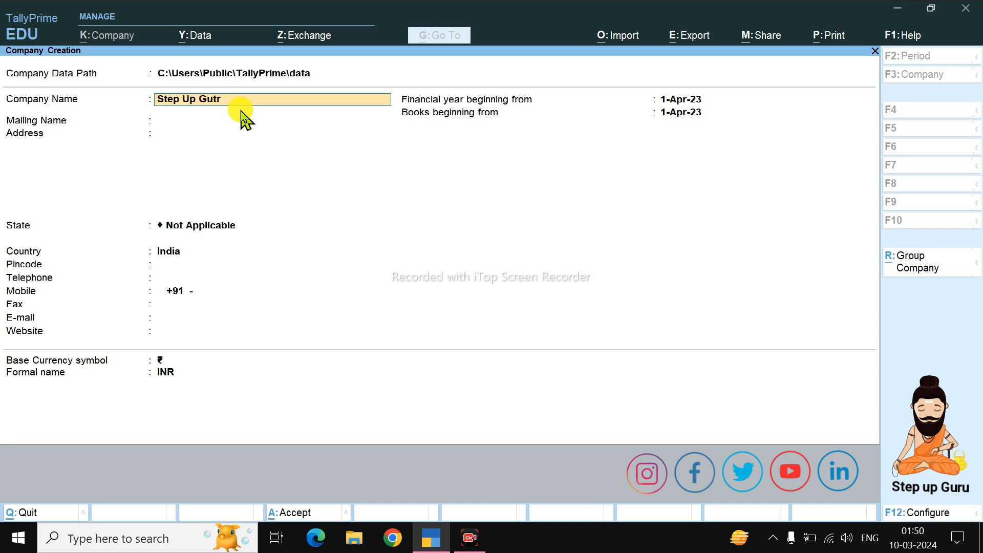
text(ru)
key(Return)
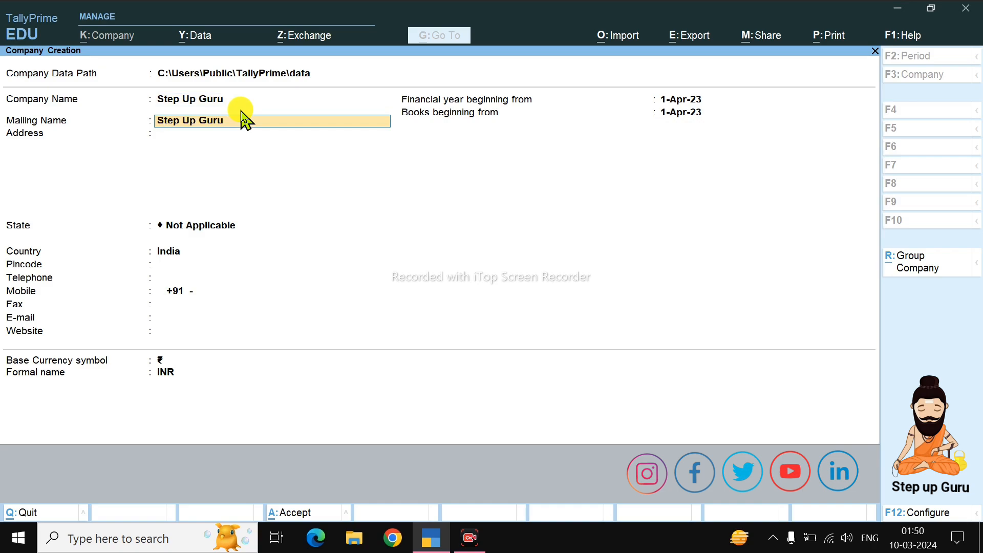
text(SUG)
key(Return)
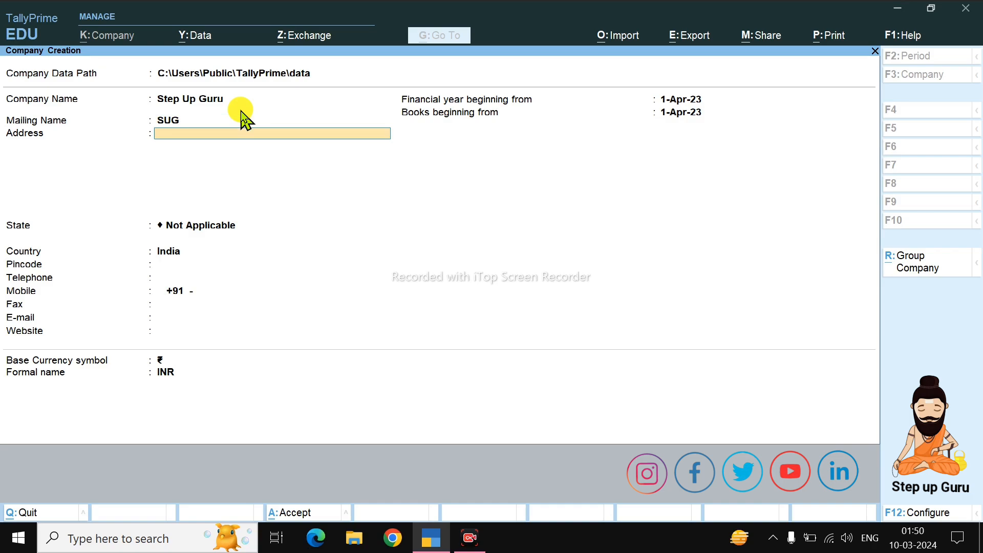
- Enter the address lines BIKANER and RAJASTHAN
text(BIKANER)
key(Return)
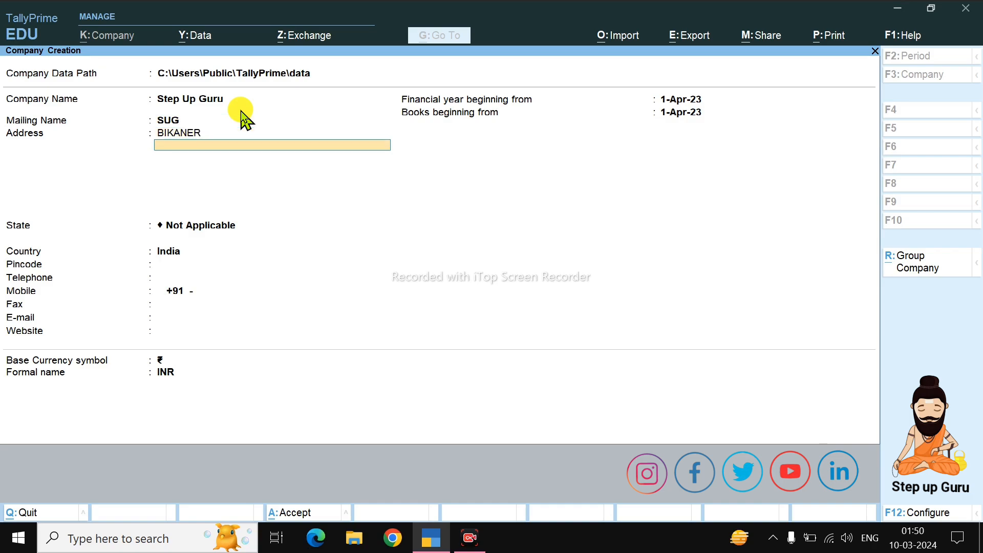
text(RAJASTHAN)
key(Return)
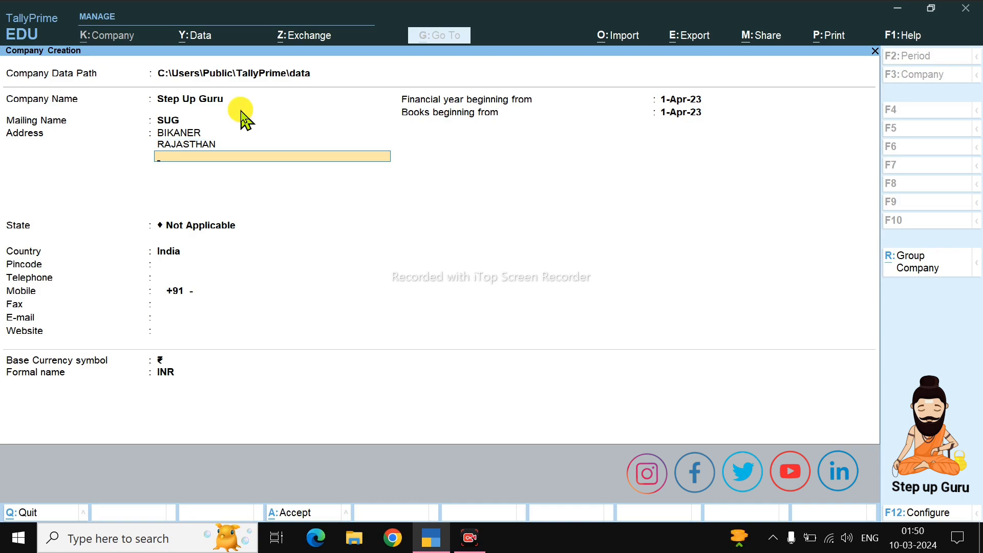
key(Return)
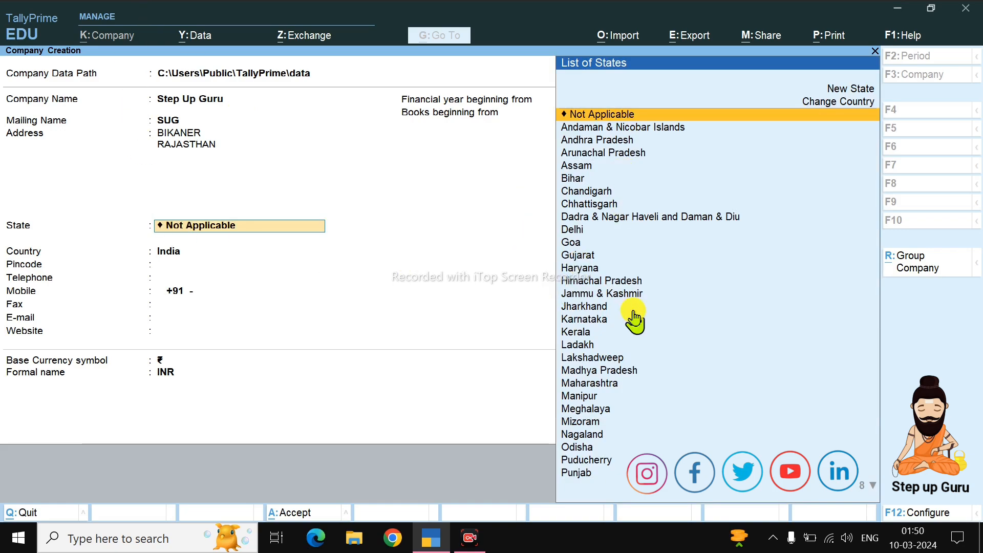
- Set the state to Rajasthan and pincode 334020, leaving the telephone blank
text(RAJS)
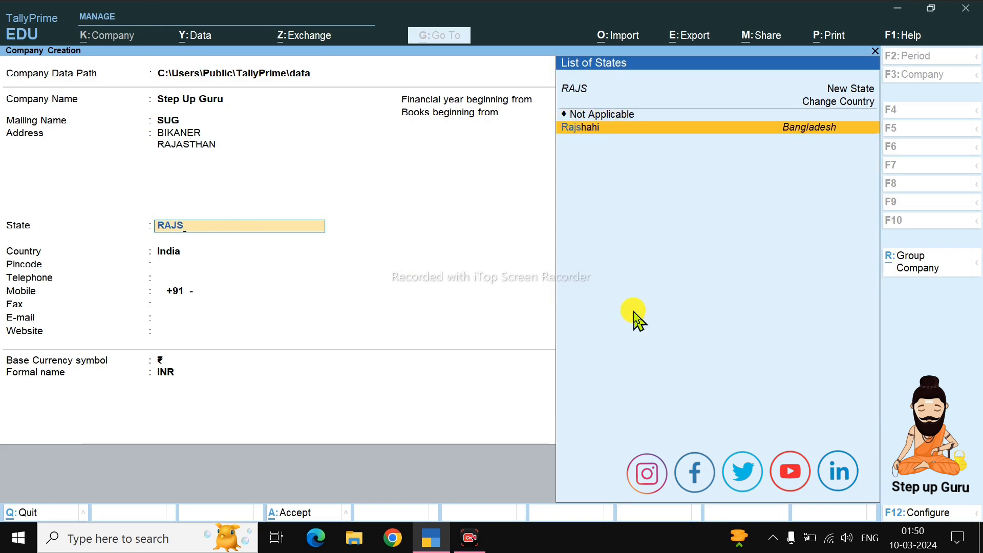
key(BackSpace)
key(BackSpace)
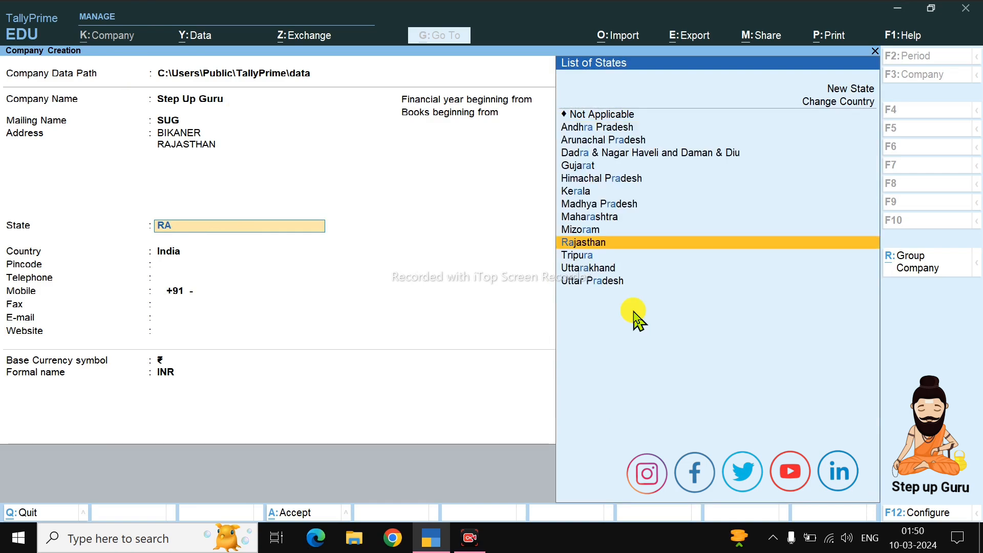
key(Return)
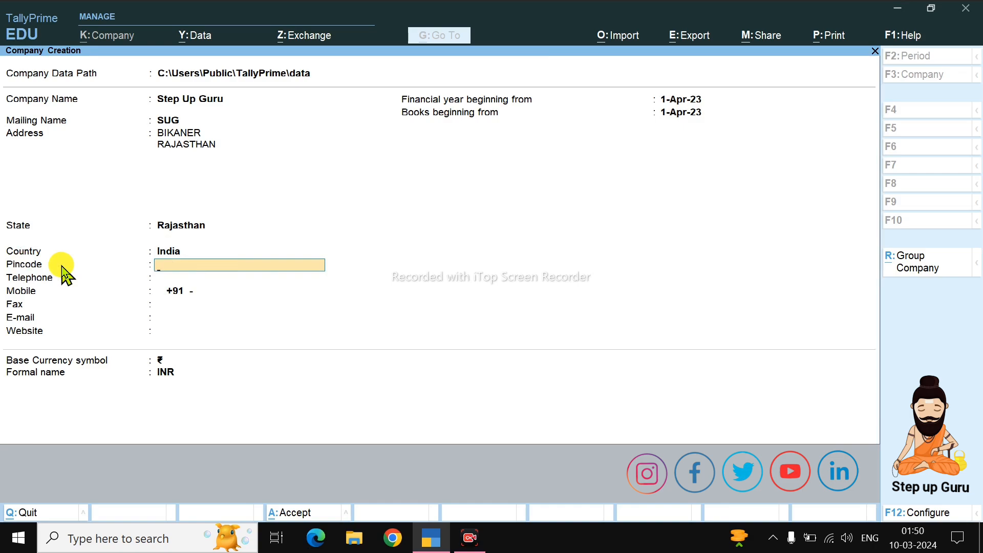
text(334020)
key(Return)
key(BackSpace)
key(Return)
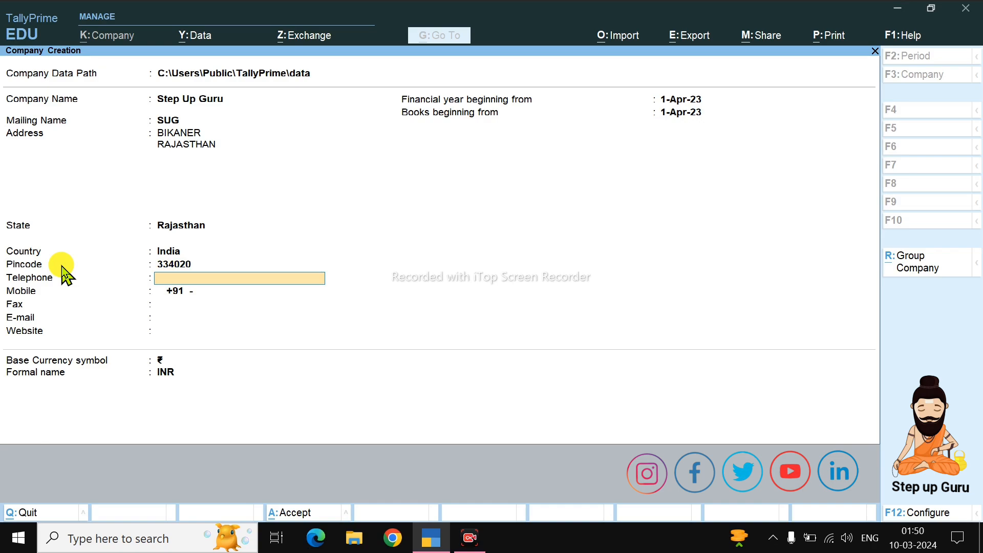
key(Return)
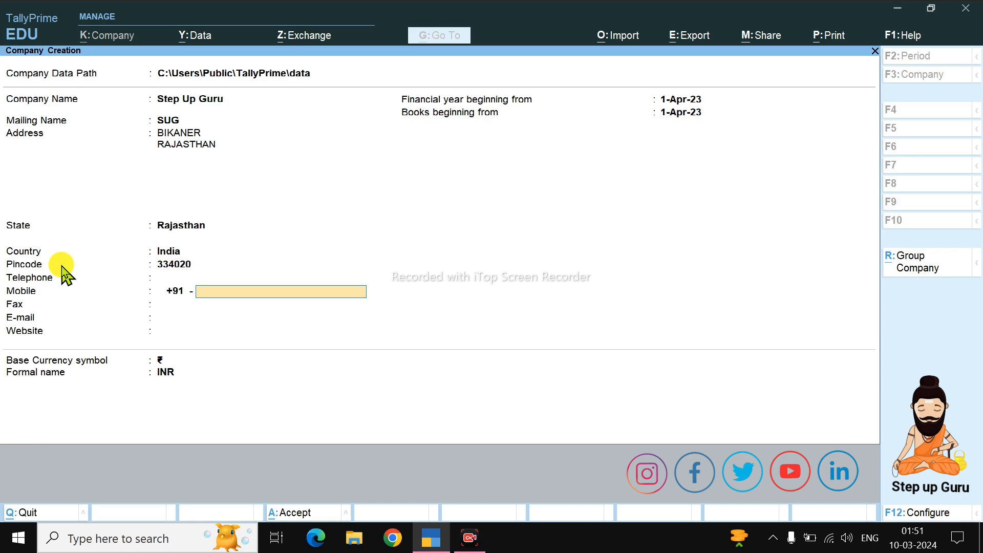
- Enter the company's mobile number and e-mail address, skipping fax and website
key(Return)
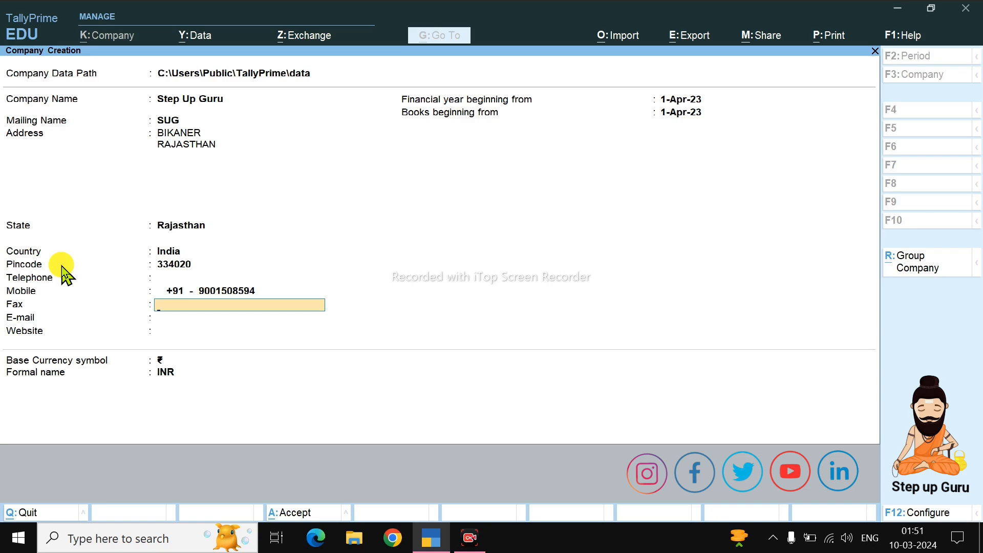
key(Return)
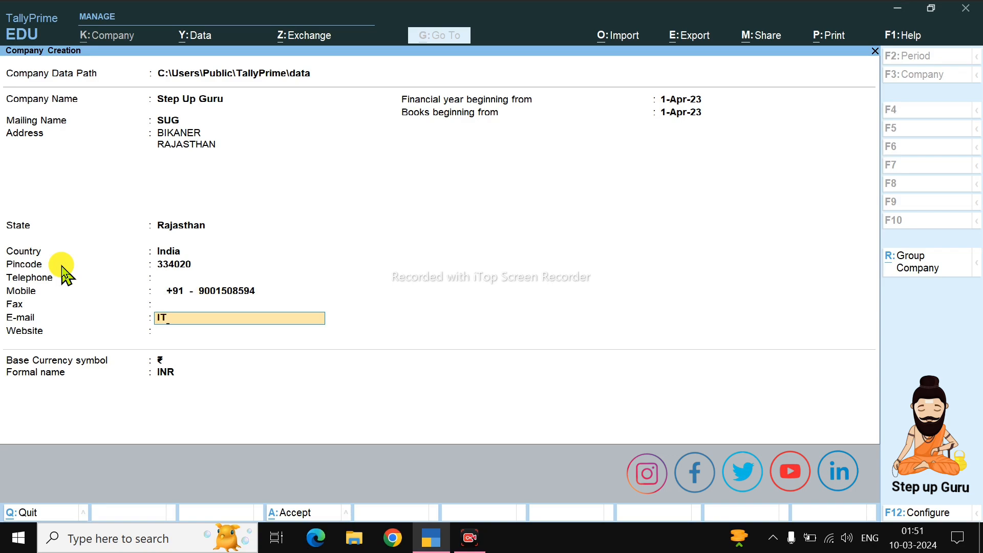
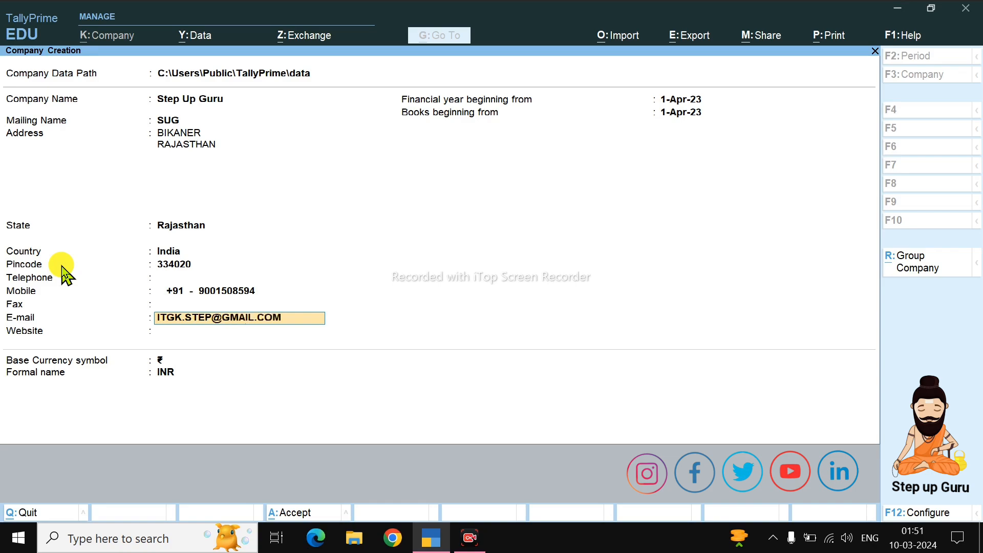
key(Return)
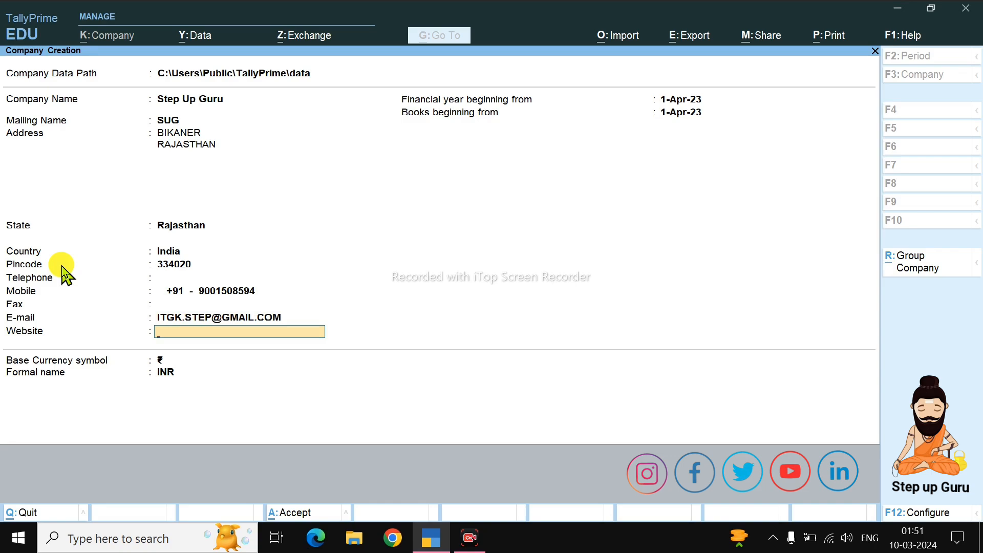
key(Return)
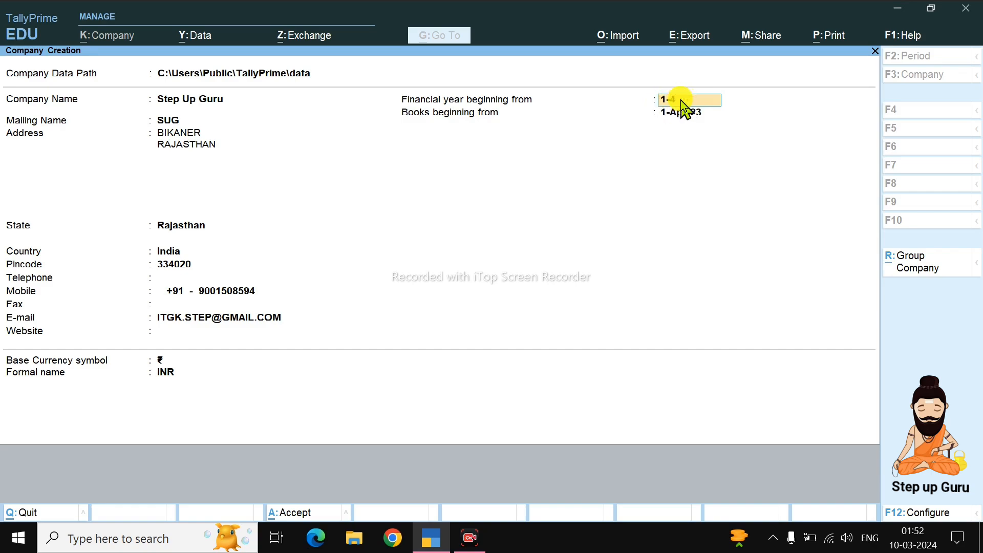
- Keep the financial year starting 1-Apr-24 and set books beginning from 1-Sep-24
text(4)
key(Return)
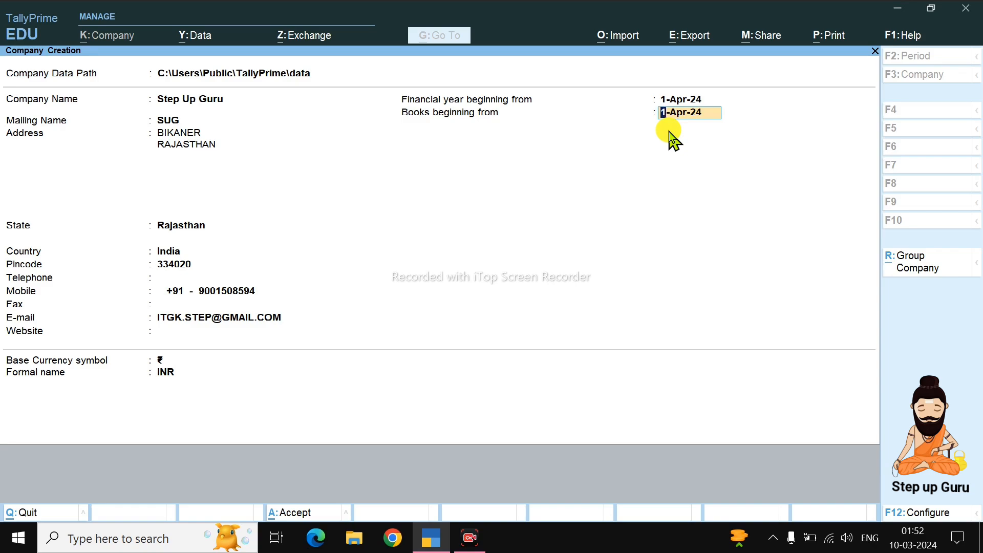
text(22-8)
key(BackSpace)
text(9)
text(4)
key(Return)
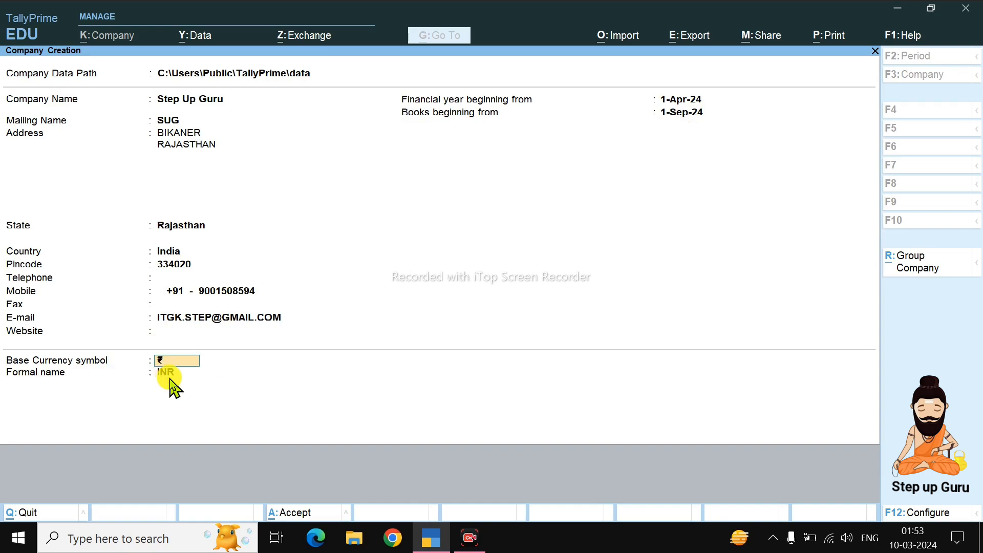
- Accept the company details to save Step Up Guru
key(Return)
key(Return)
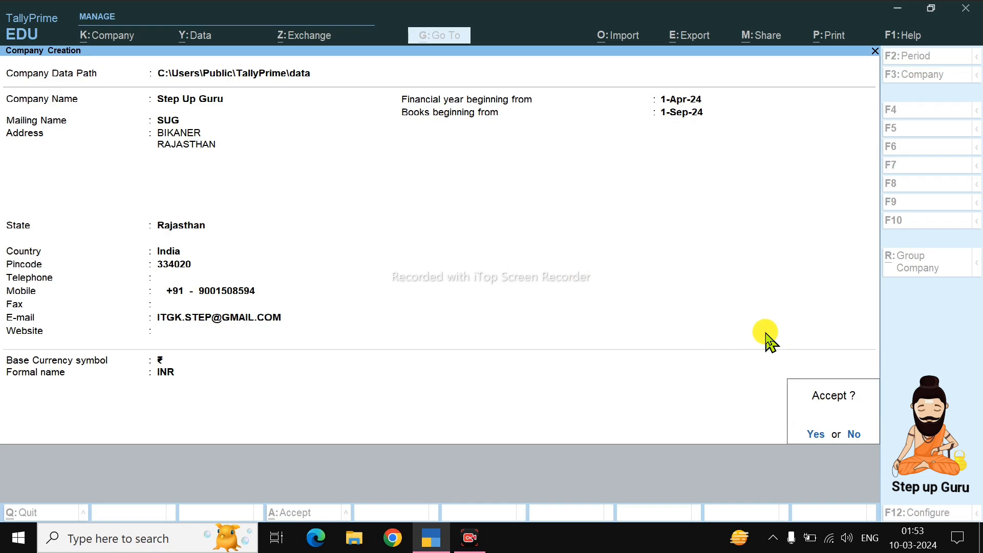
key(Return)
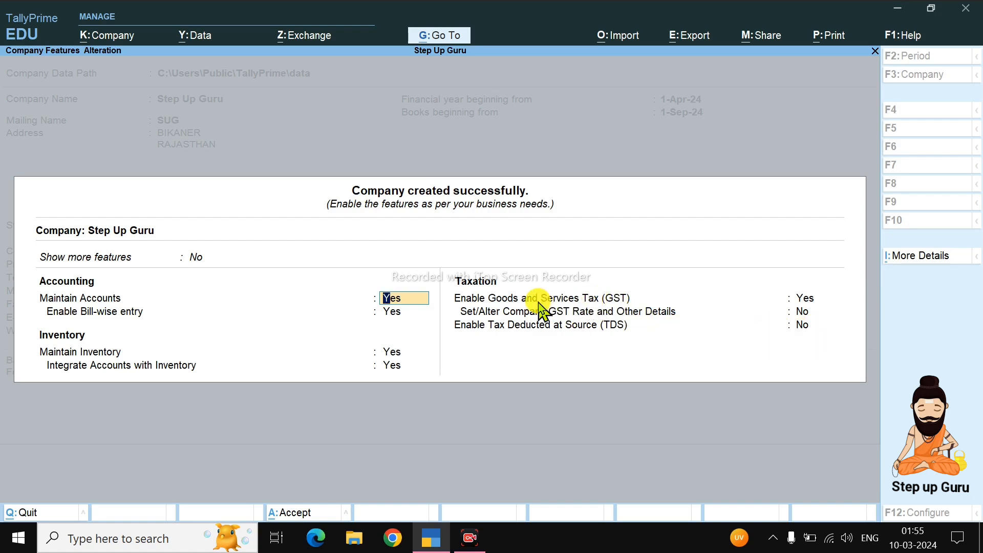
- Enable GST with registration state Rajasthan and Regular registration type
click(807, 300)
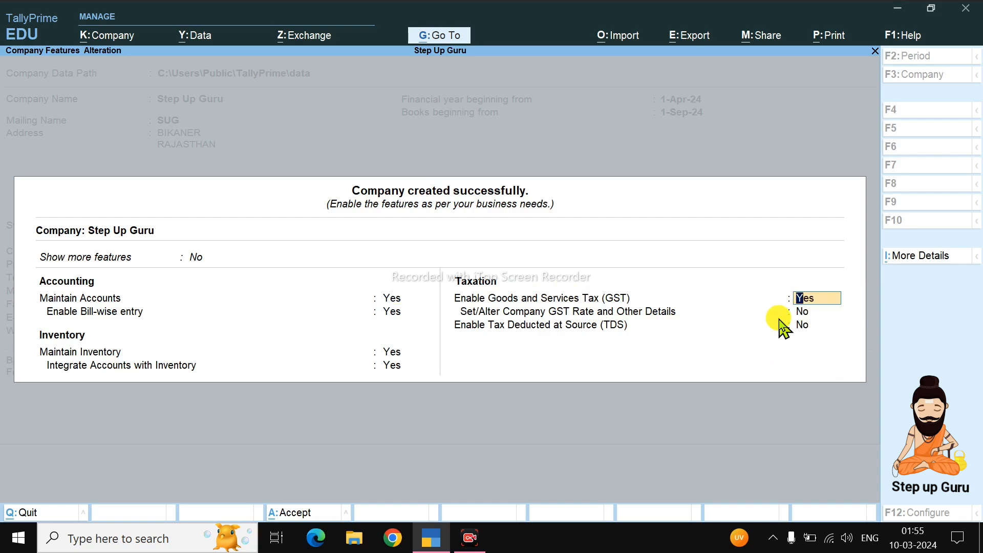
key(Return)
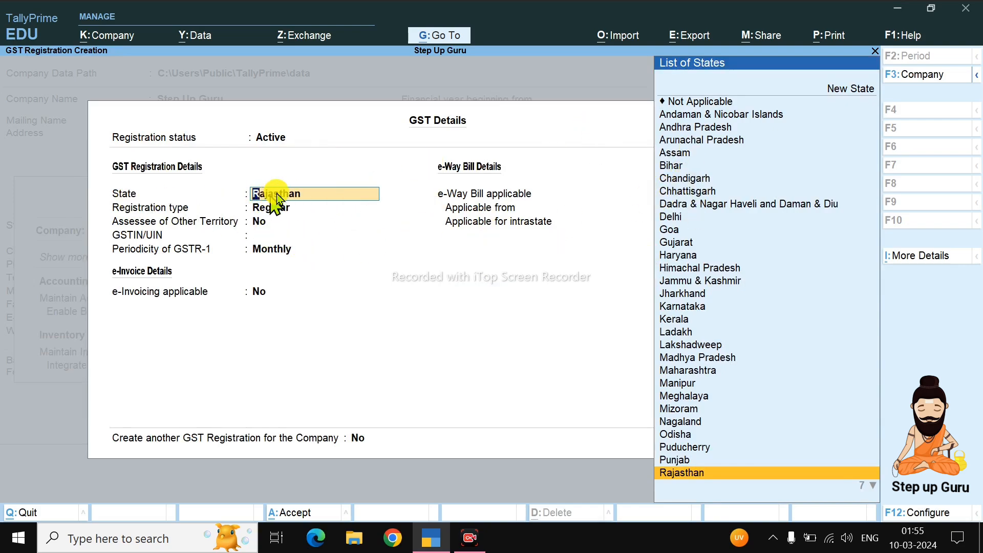
key(Return)
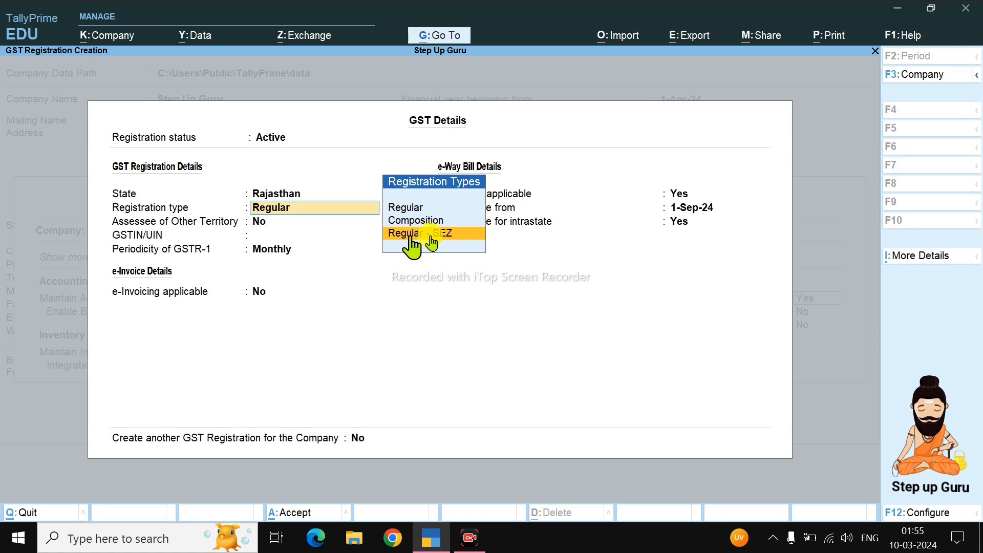
click(410, 208)
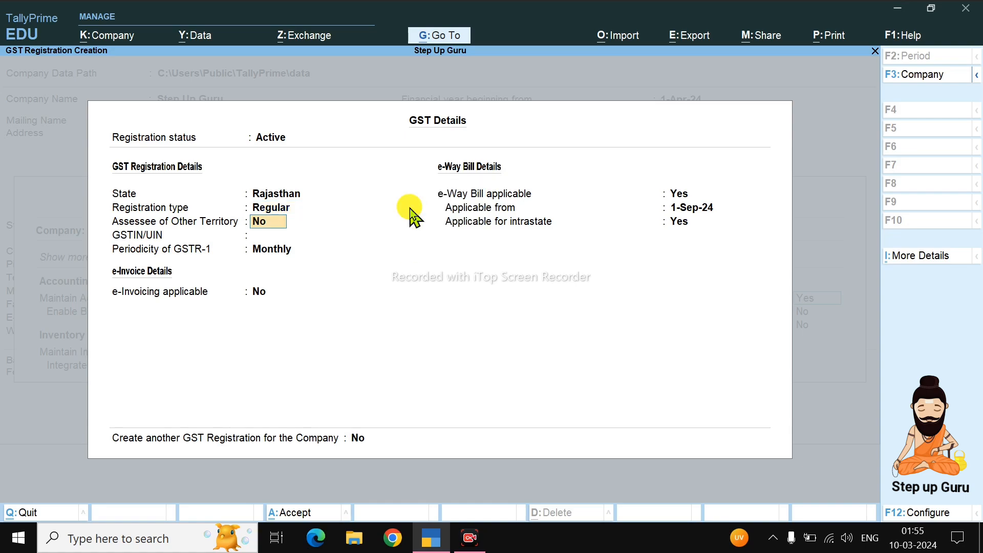
click(262, 237)
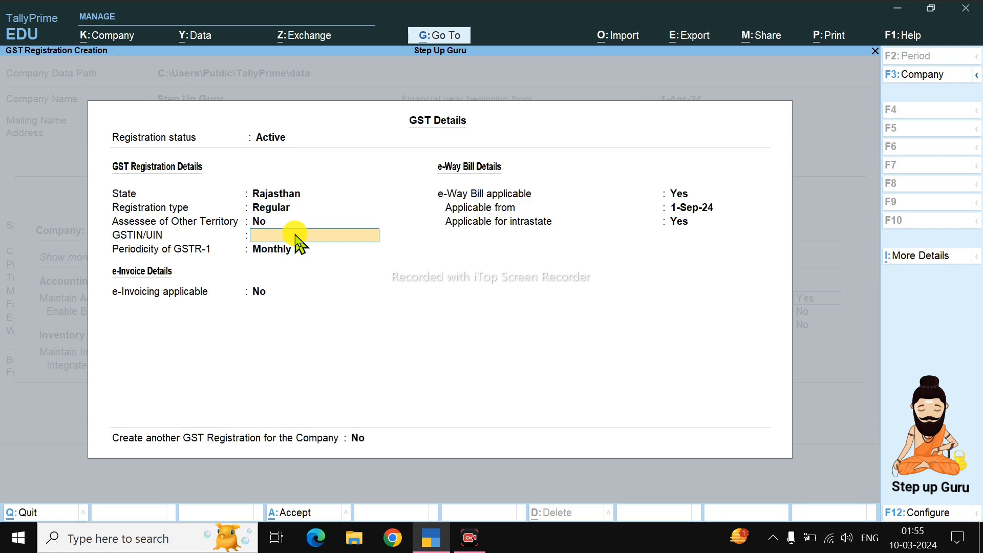
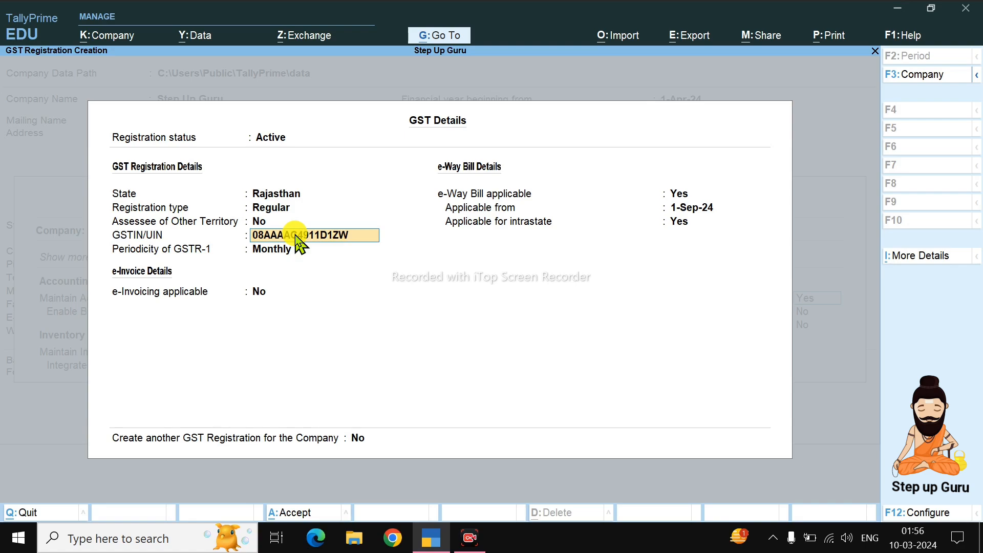
- Enter the company's GSTIN in GSTIN/UIN and keep it past the invalid-number warning
key(Return)
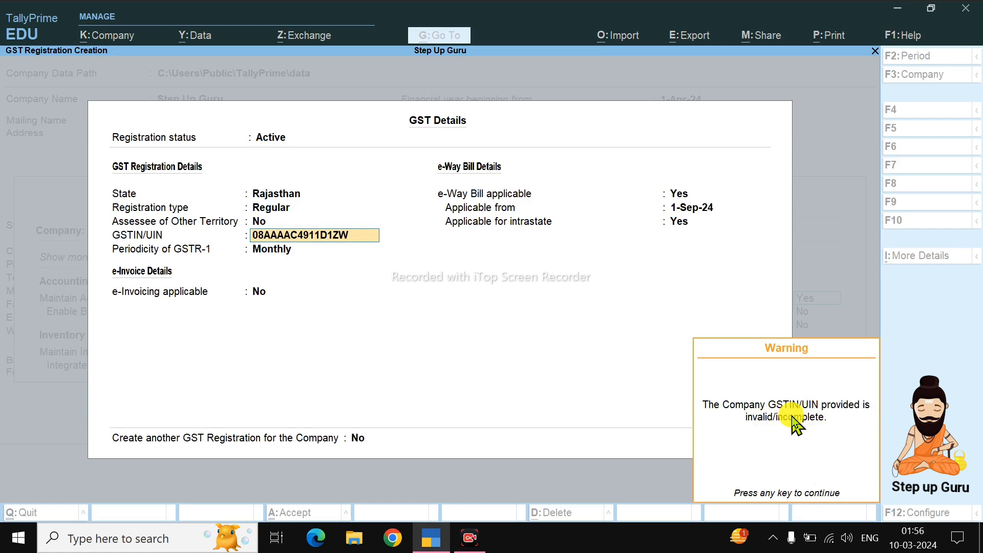
key(Return)
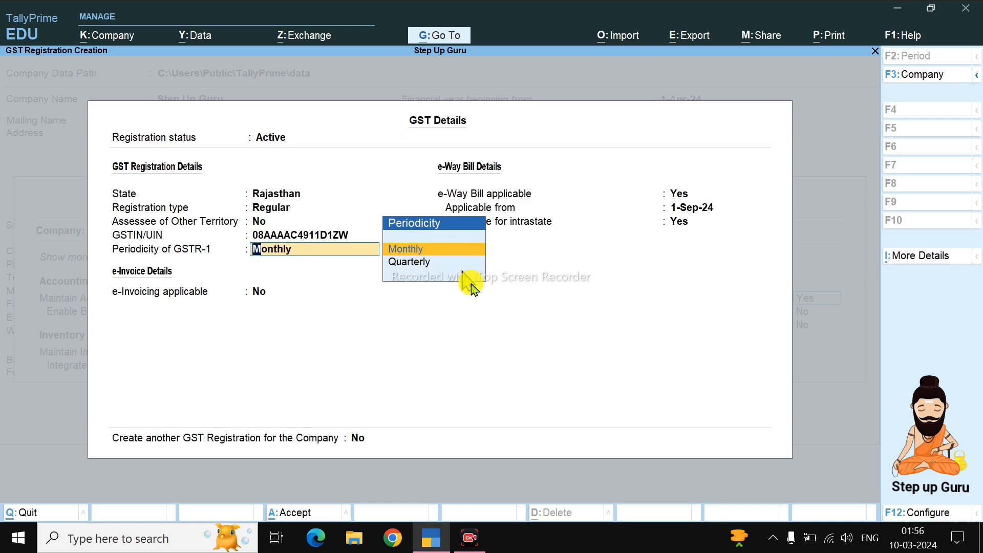
- Keep GSTR-1 monthly, e-Invoicing off, and e-Way Bill applicable from 1-Sep-24
key(Return)
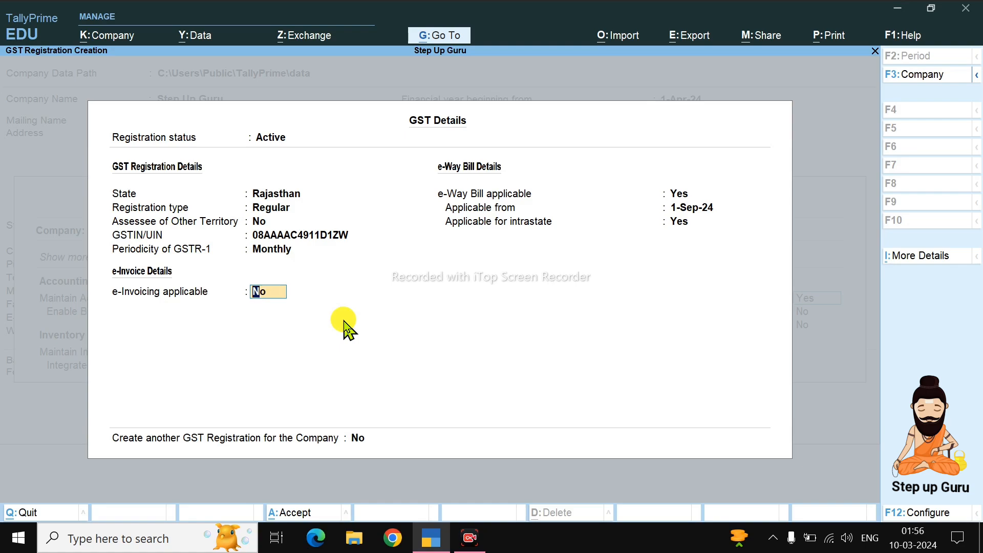
key(Return)
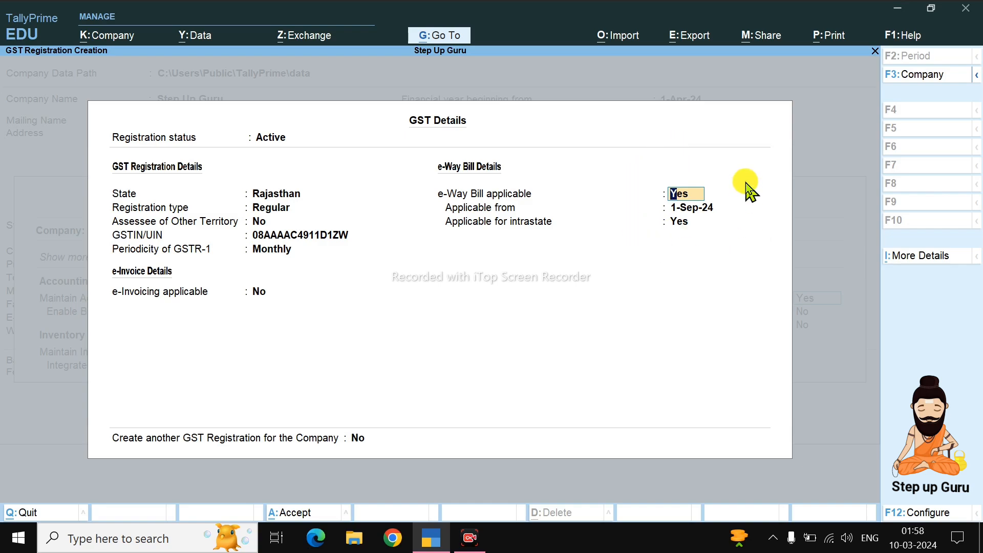
key(Return)
key(Return)
key(Return)
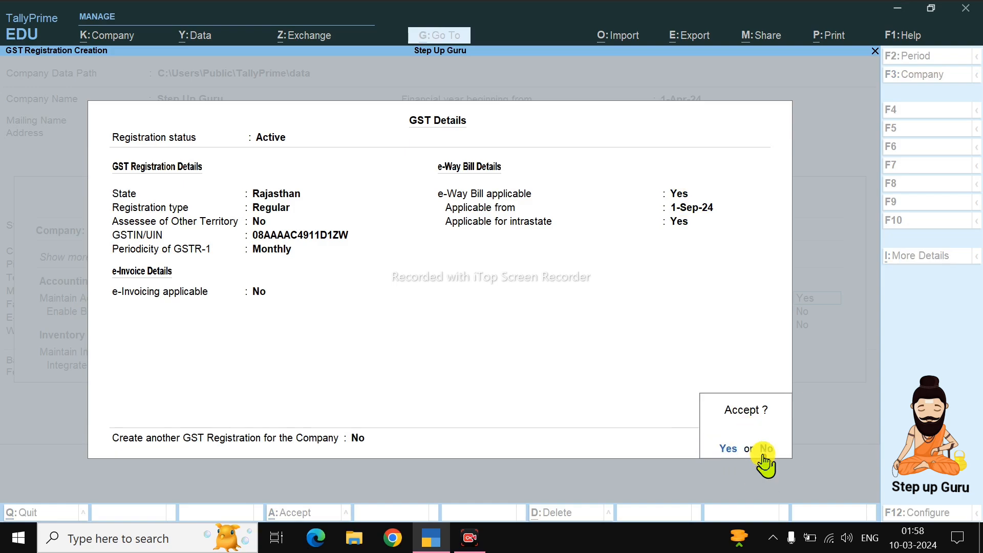
- Accept the GST registration details and return to the Gateway of Tally
key(Return)
key(Return)
key(Return)
key(Return)
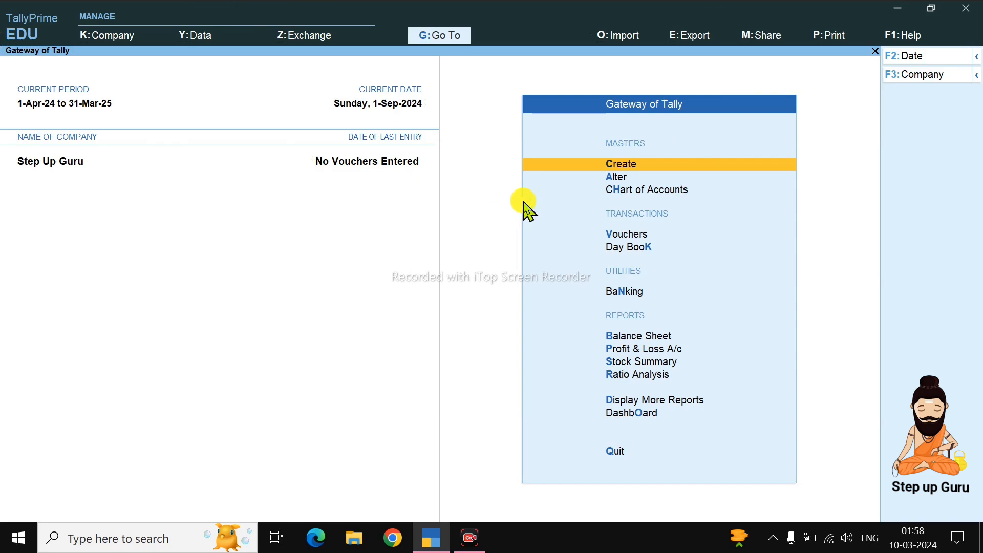
click(99, 36)
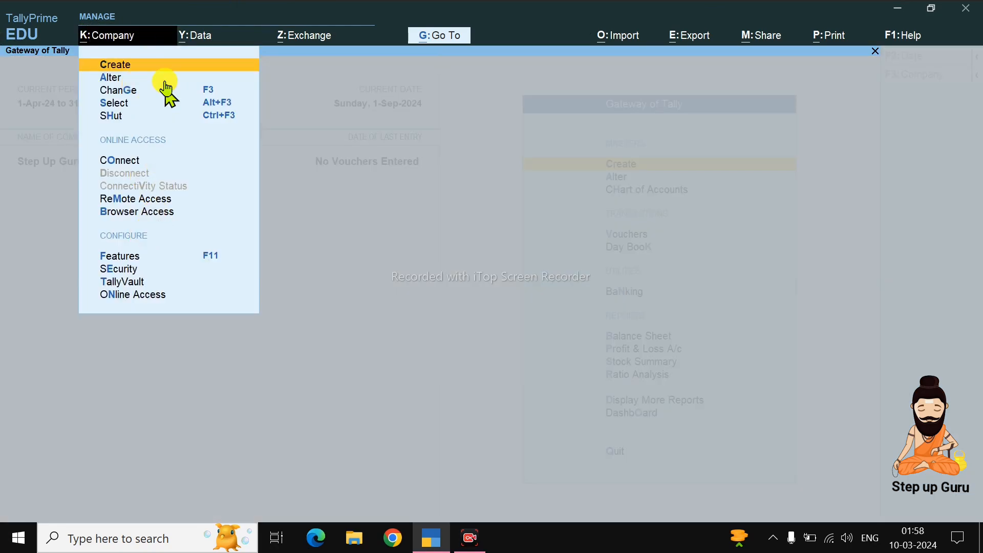
click(176, 259)
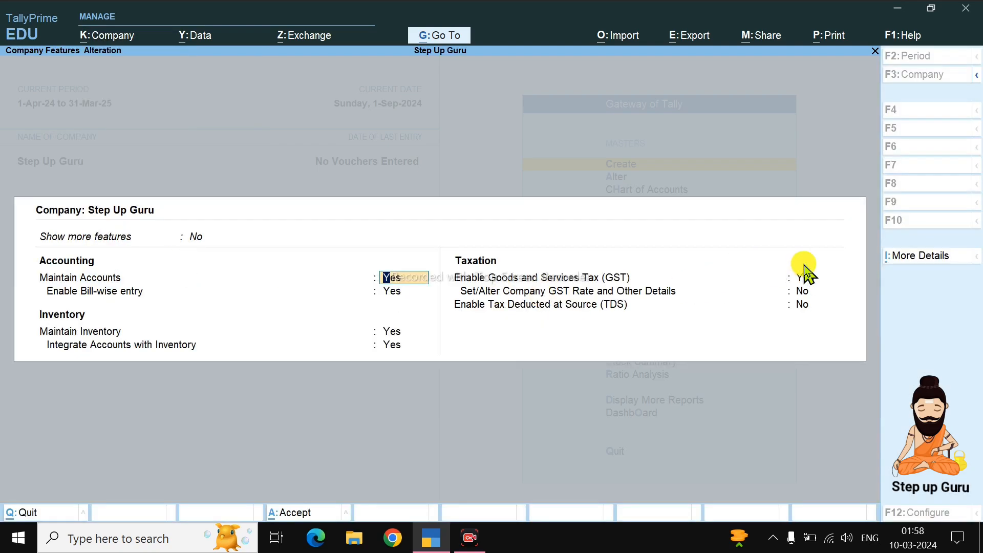
key(Escape)
key(y)
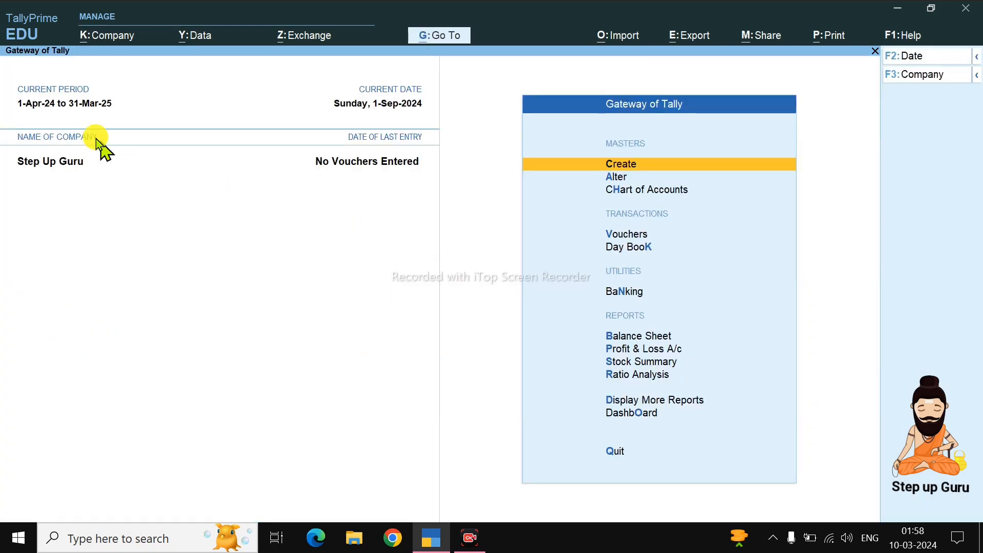
click(106, 40)
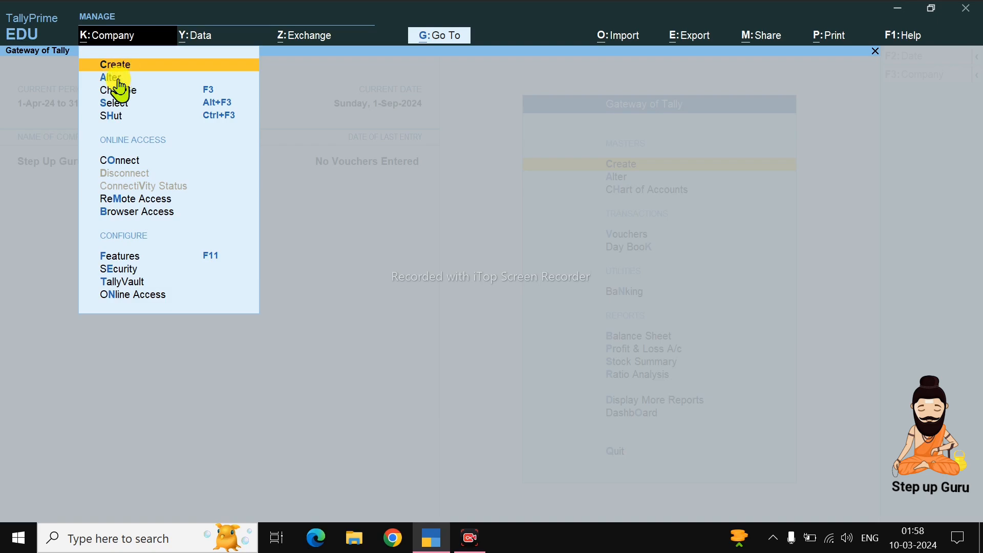
click(115, 79)
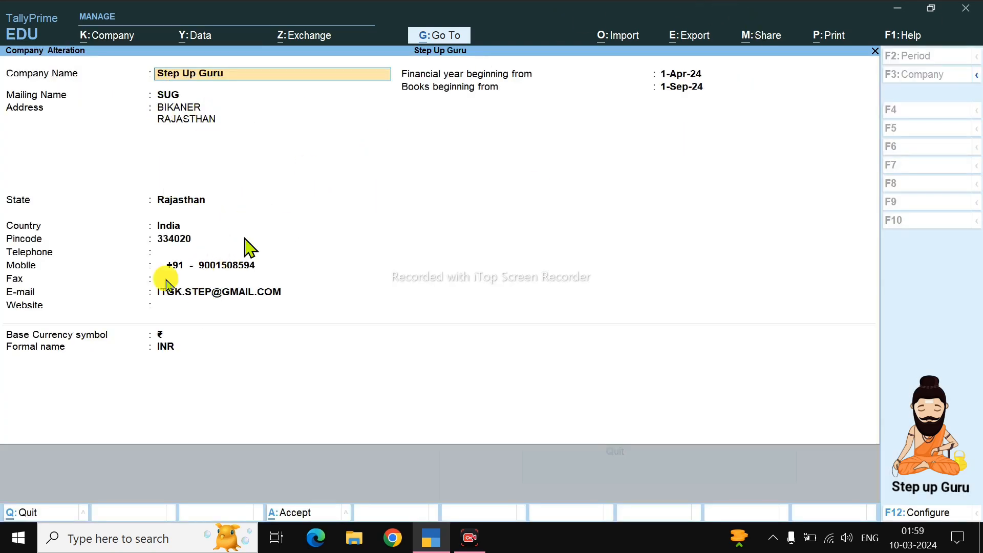
key(Escape)
key(Escape)
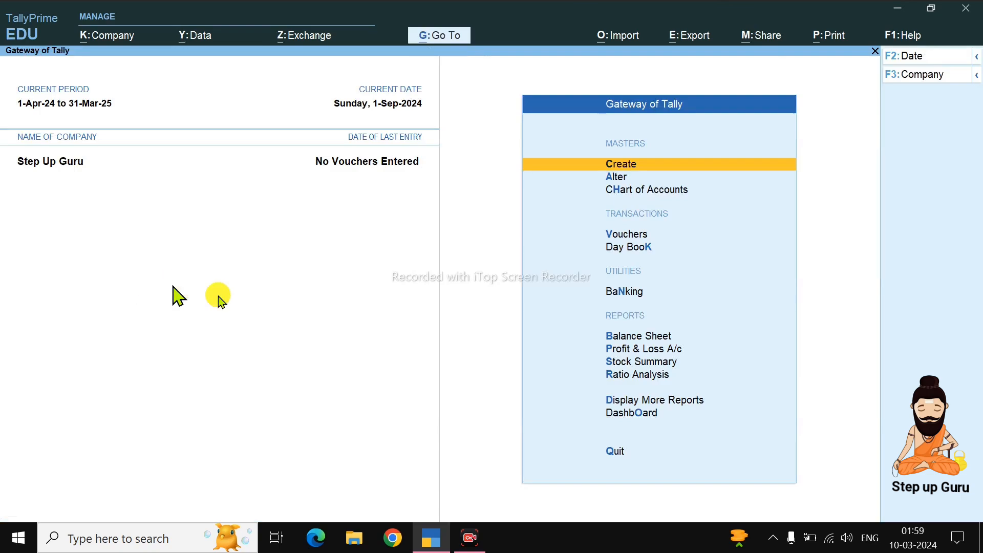